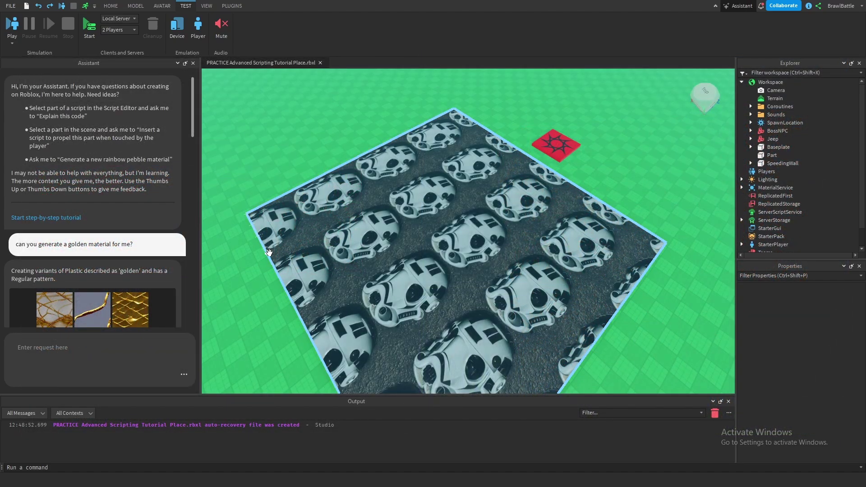
# Clear the current floor selection in the viewport
pyautogui.click(264, 258)
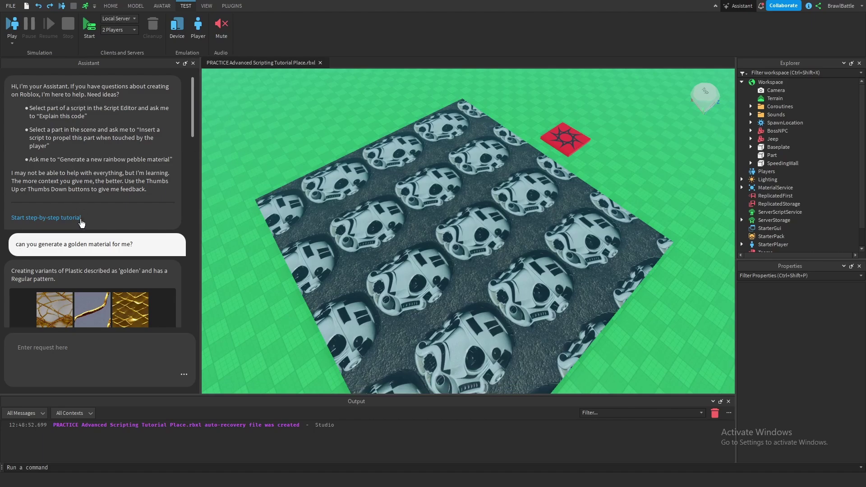
pyautogui.scroll(-1, 105, 185)
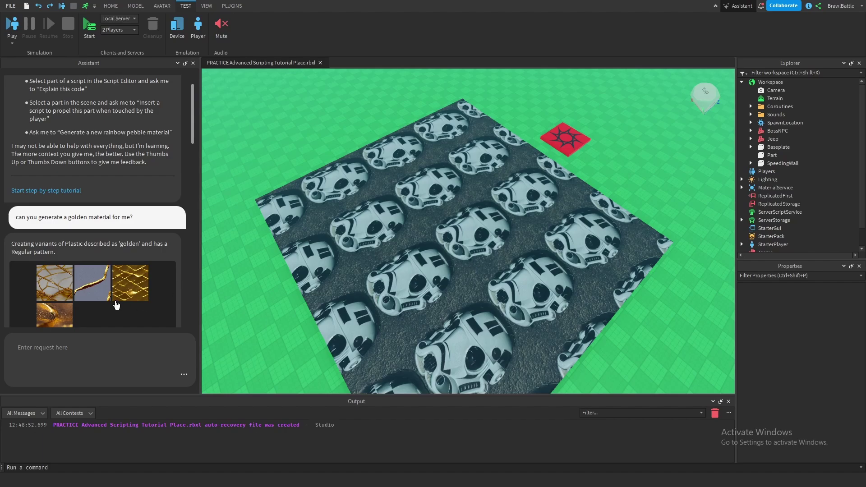
pyautogui.scroll(1, 168, 269)
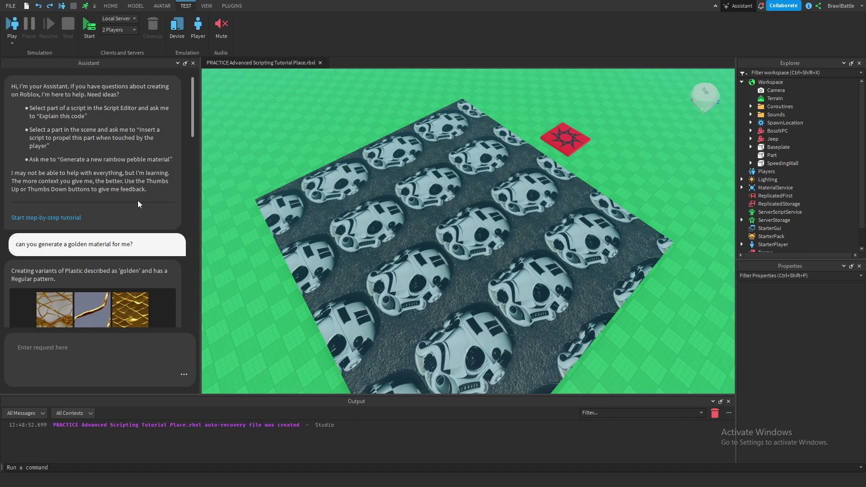
pyautogui.scroll(-1, 137, 200)
pyautogui.scroll(-1, 103, 173)
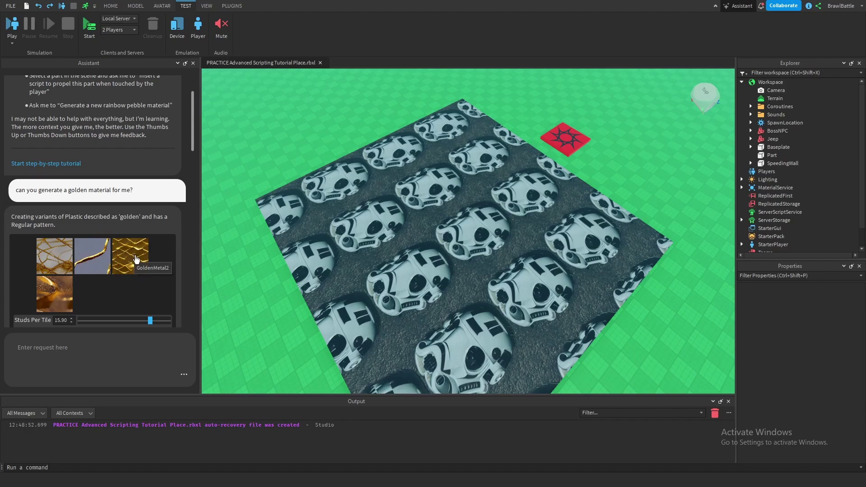
# Try each golden variant on the floor, using smaller organic tiles and ending on GoldenMetal3
pyautogui.click(62, 269)
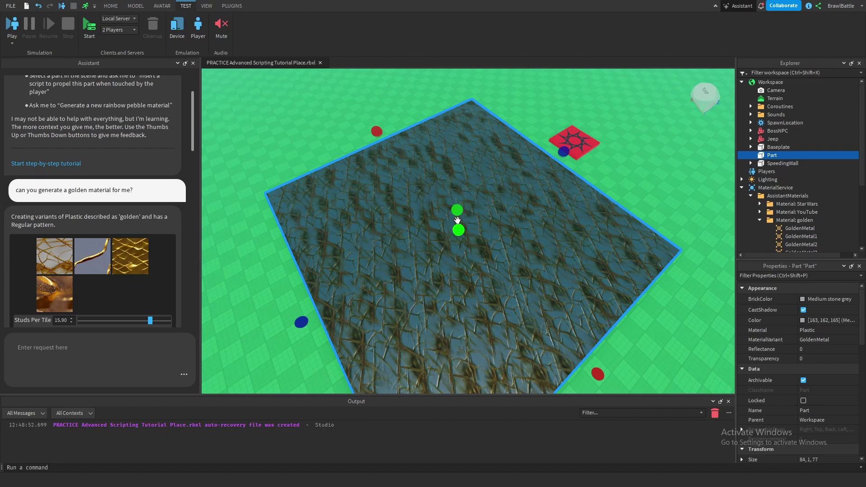
pyautogui.moveTo(150, 322)
pyautogui.mouseDown()
pyautogui.moveTo(115, 325)
pyautogui.moveTo(157, 324)
pyautogui.mouseUp()
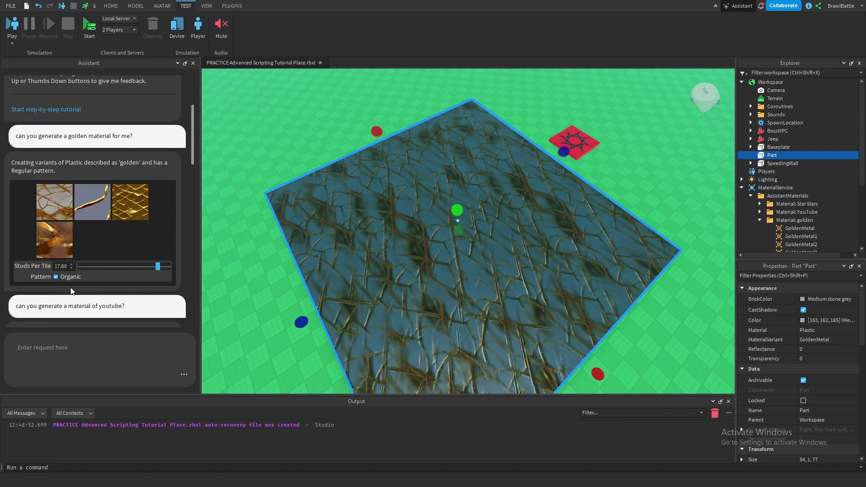
pyautogui.scroll(1, 65, 307)
pyautogui.click(56, 304)
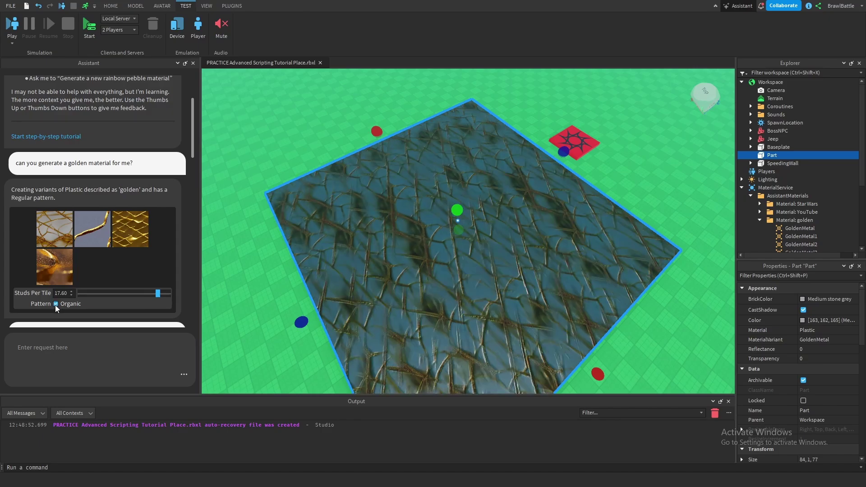
pyautogui.click(97, 241)
pyautogui.click(132, 237)
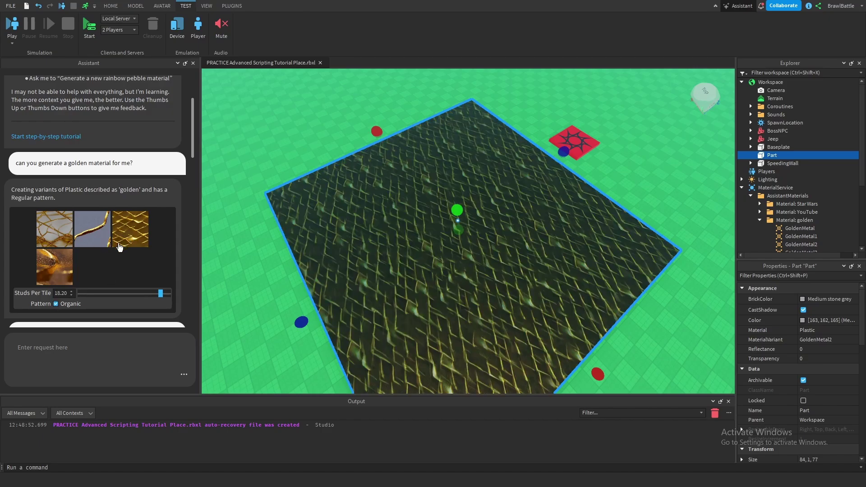
pyautogui.moveTo(148, 293); pyautogui.dragTo(140, 299)
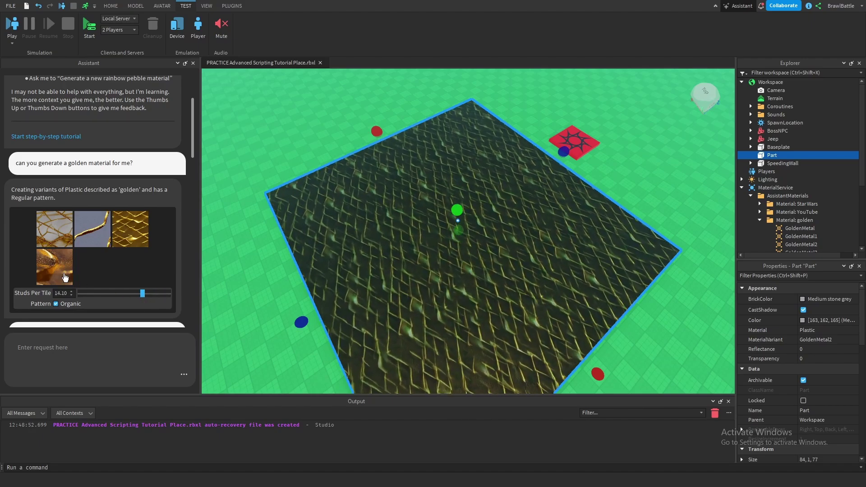
pyautogui.click(62, 274)
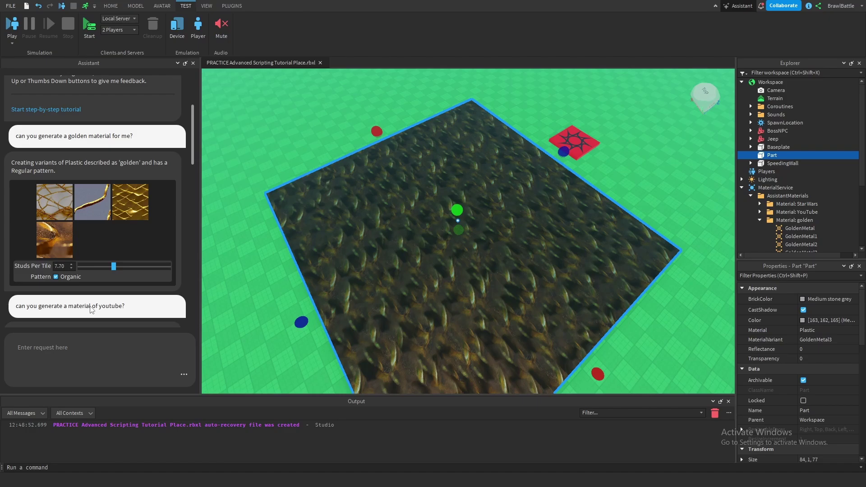
pyautogui.scroll(-1, 179, 272)
pyautogui.scroll(-1, 180, 273)
pyautogui.scroll(-1, 179, 273)
pyautogui.scroll(-1, 179, 274)
pyautogui.scroll(-1, 180, 277)
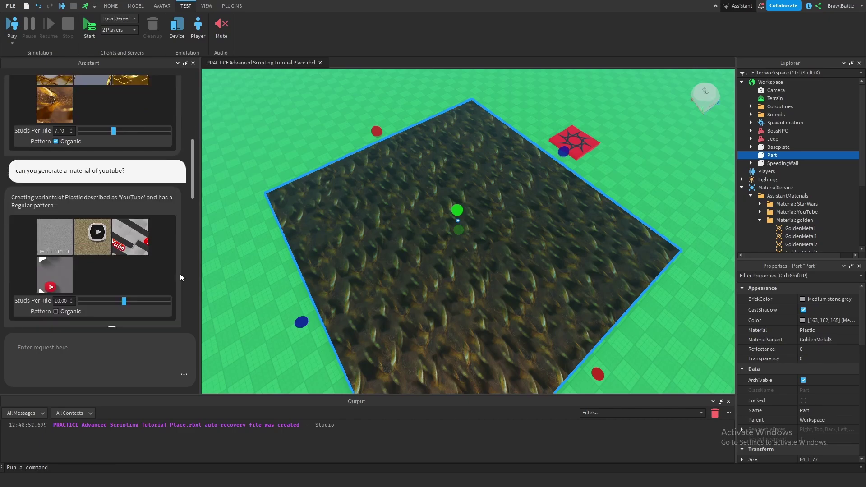
# Try the YouTube material variants on the floor, finishing on YouTubeMaterial3
pyautogui.click(131, 246)
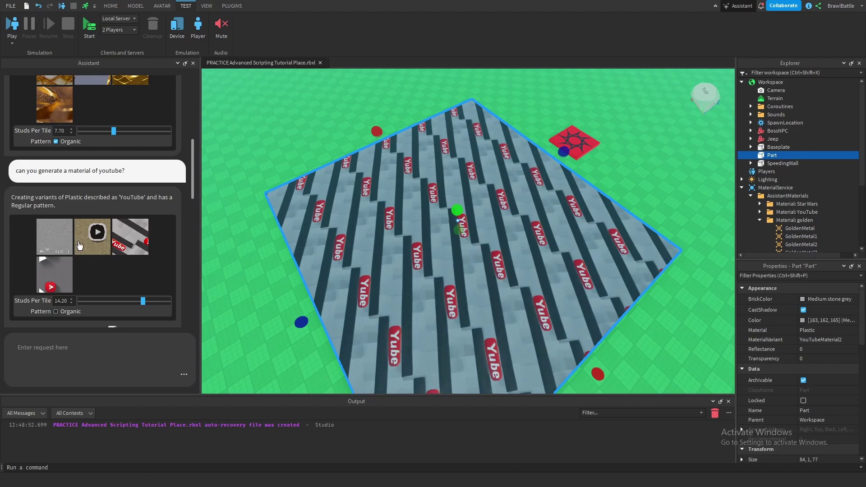
pyautogui.click(104, 251)
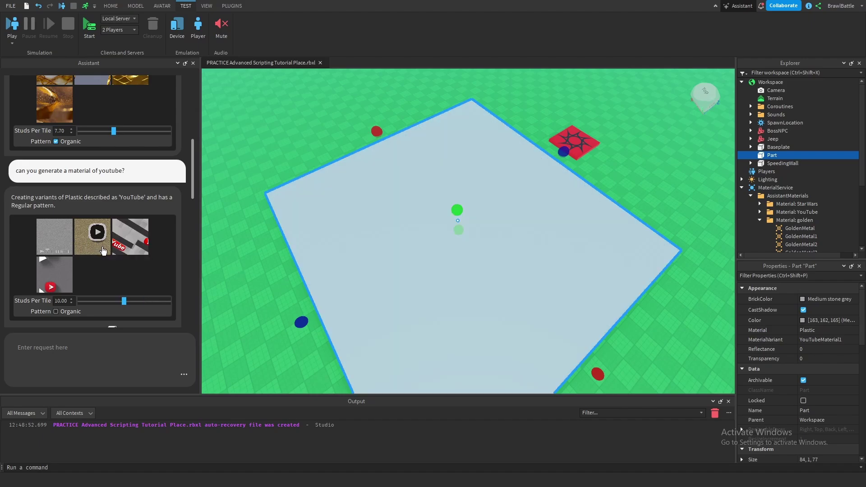
pyautogui.click(60, 245)
pyautogui.scroll(2, 473, 306)
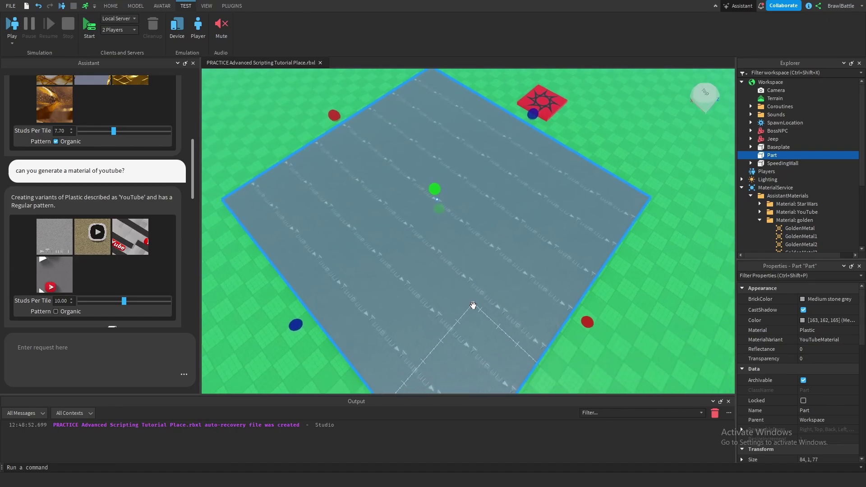
pyautogui.scroll(1, 472, 306)
pyautogui.scroll(1, 473, 304)
pyautogui.scroll(1, 474, 303)
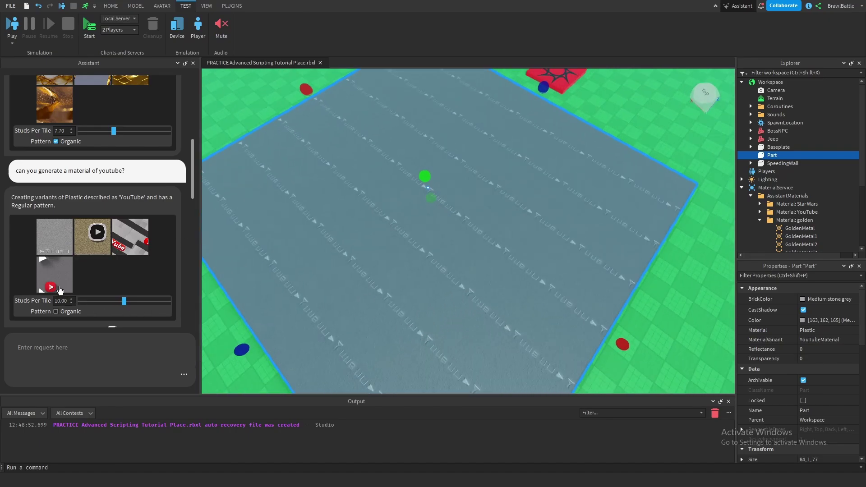
pyautogui.click(55, 289)
pyautogui.scroll(-3, 586, 129)
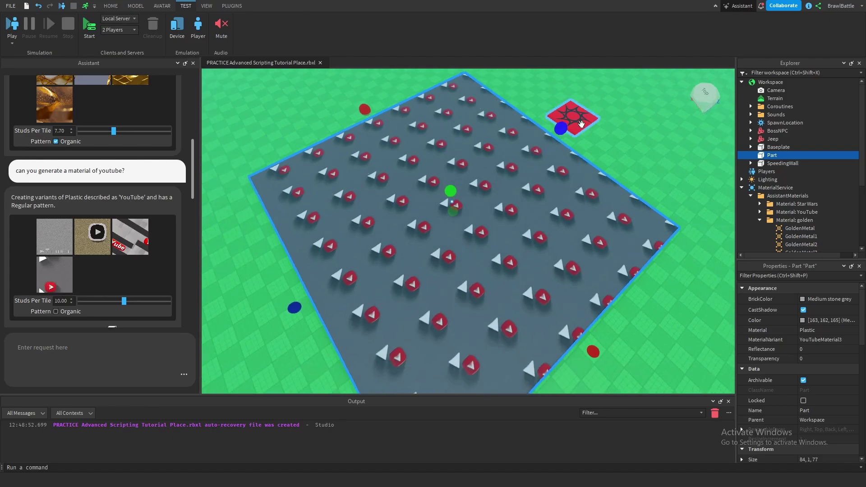
pyautogui.scroll(1, 504, 276)
pyautogui.scroll(1, 504, 277)
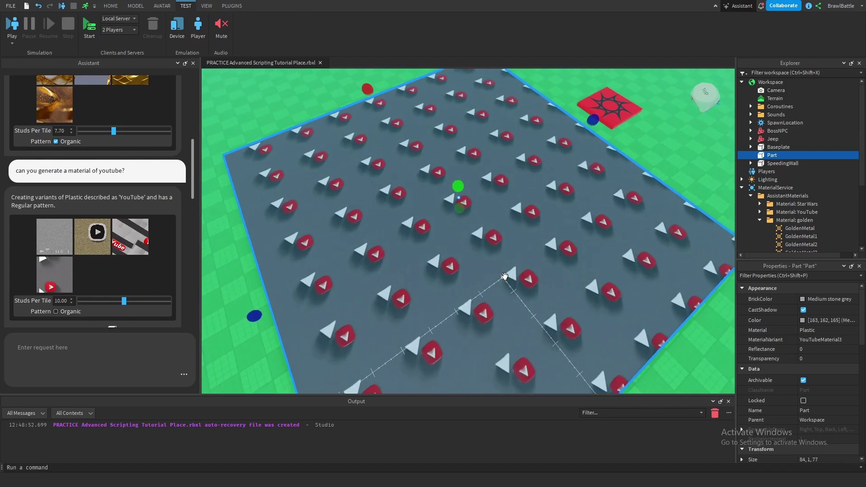
pyautogui.scroll(-1, 504, 276)
pyautogui.scroll(-1, 504, 276)
pyautogui.scroll(2, 516, 287)
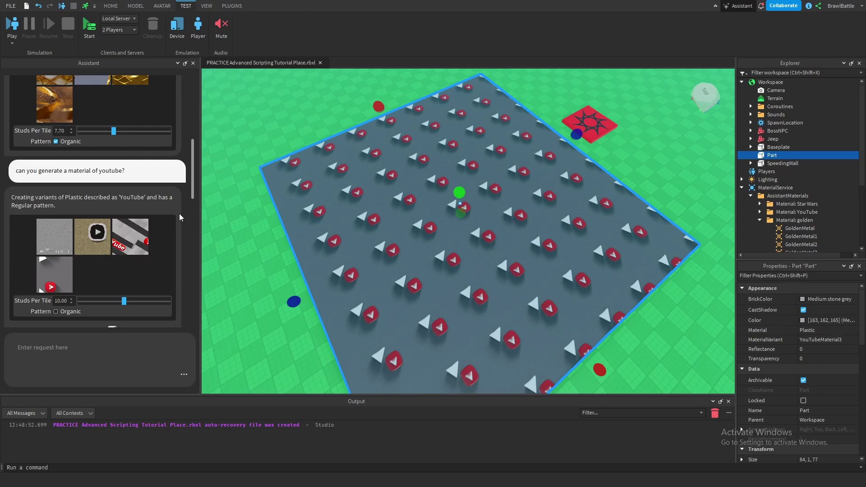
pyautogui.scroll(-2, 182, 214)
pyautogui.scroll(-1, 181, 217)
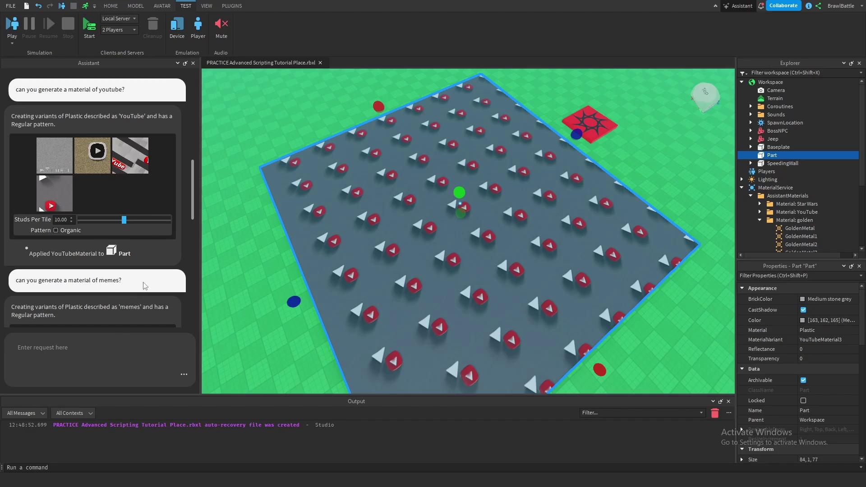
pyautogui.scroll(-2, 58, 308)
pyautogui.scroll(-1, 122, 289)
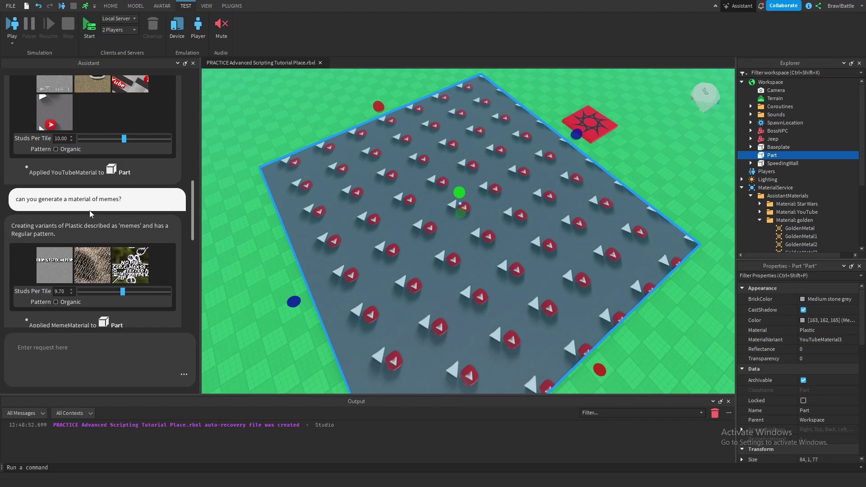
# Try the meme material variants on the floor, settling on MemeMaterial2 with smaller tiles
pyautogui.click(67, 265)
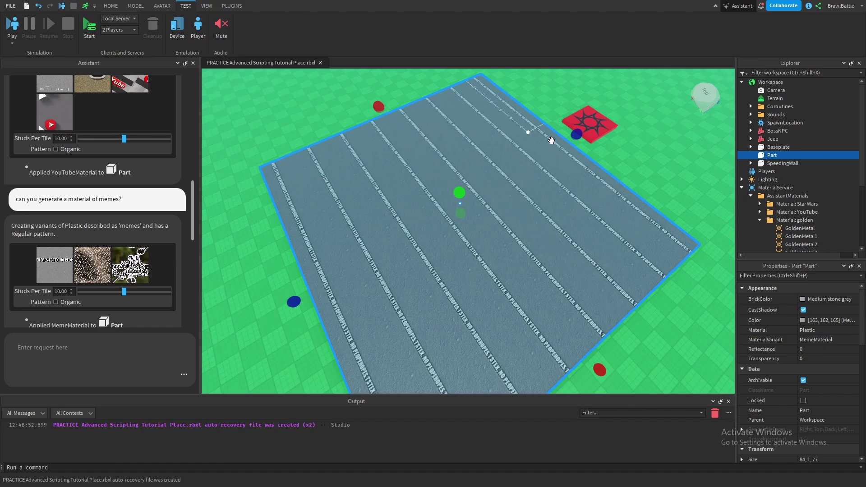
pyautogui.scroll(3, 321, 287)
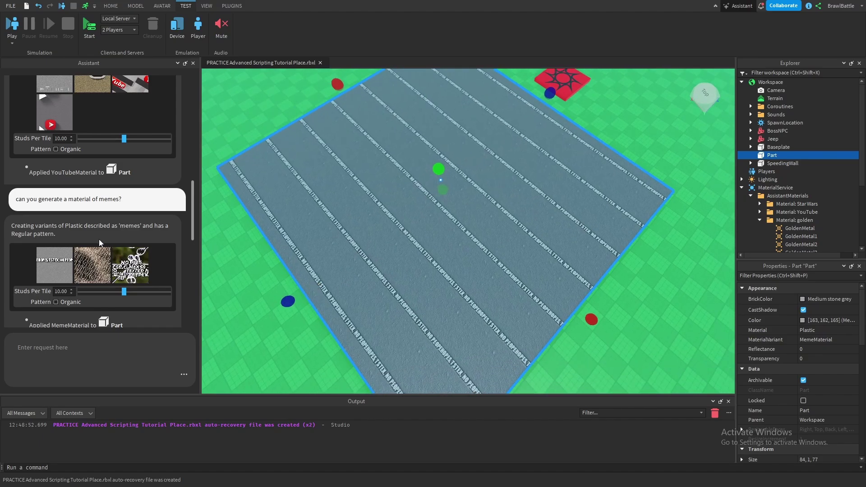
pyautogui.click(102, 264)
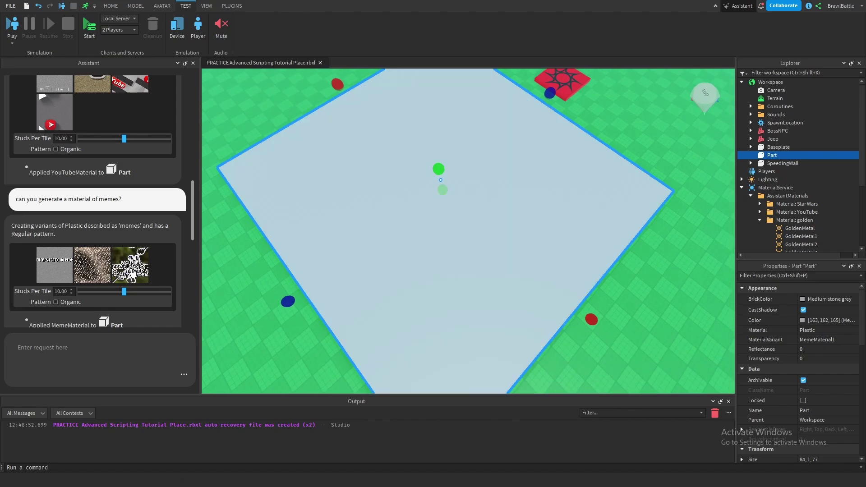
pyautogui.moveTo(126, 292); pyautogui.dragTo(122, 292)
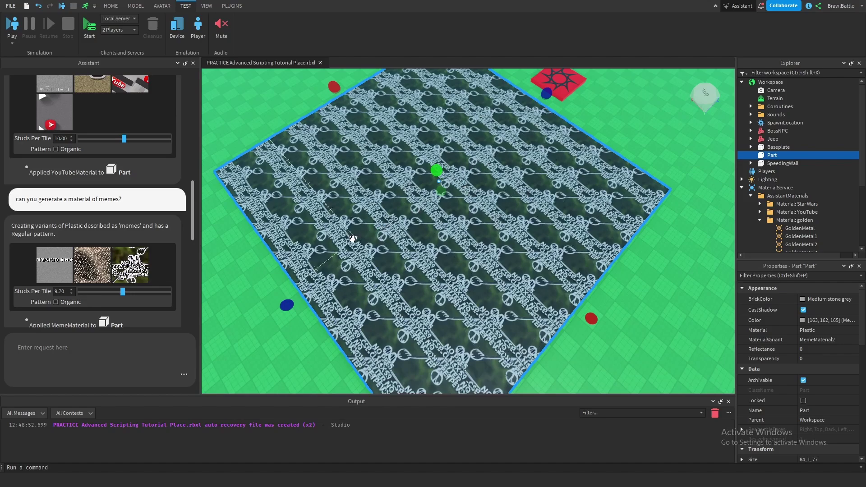
pyautogui.scroll(2, 151, 242)
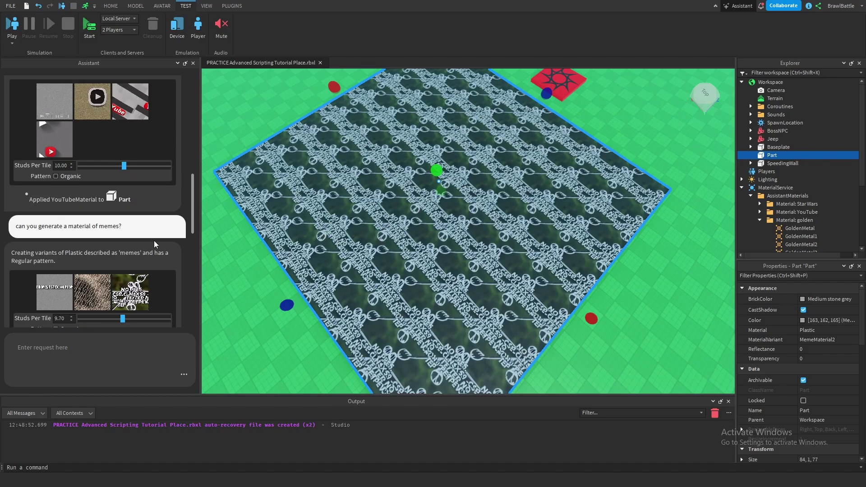
pyautogui.scroll(1, 154, 240)
pyautogui.scroll(-1, 129, 224)
pyautogui.scroll(3, 134, 225)
pyautogui.scroll(2, 94, 143)
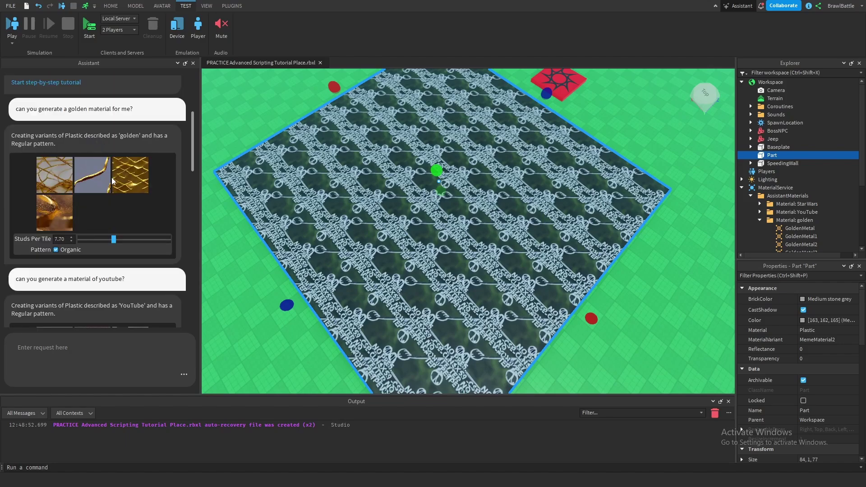
pyautogui.scroll(-5, 141, 196)
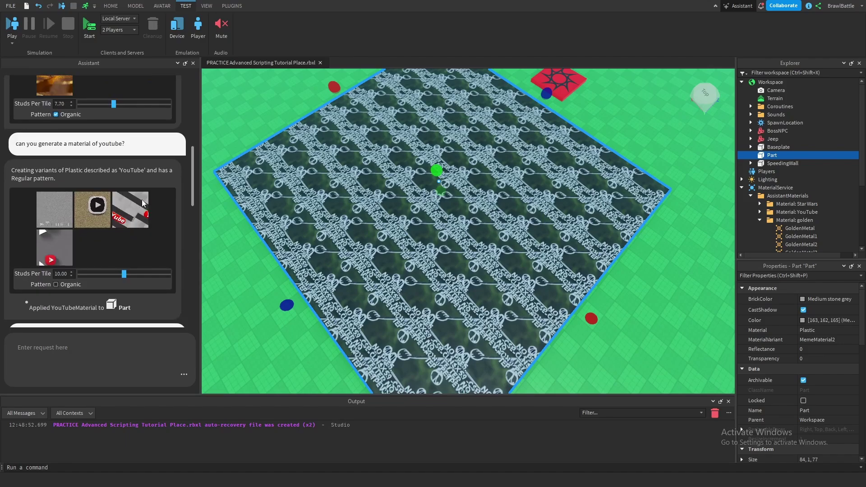
pyautogui.scroll(-1, 142, 200)
pyautogui.scroll(-2, 143, 201)
pyautogui.scroll(-1, 143, 200)
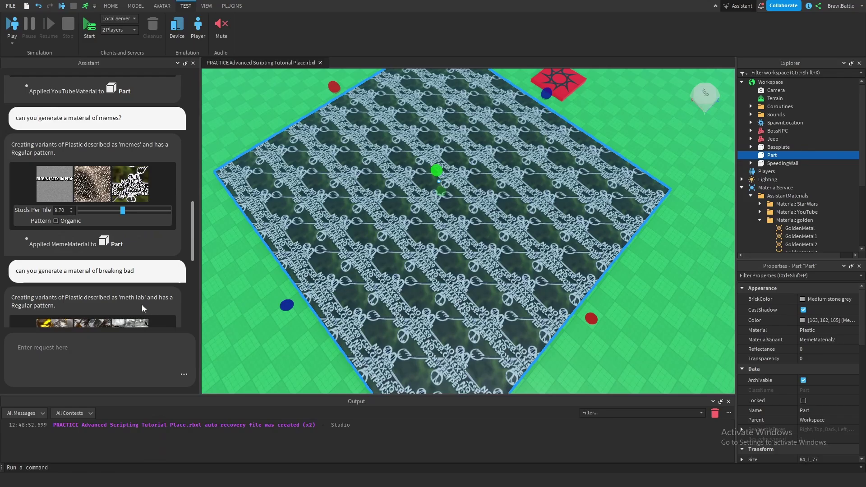
pyautogui.scroll(-2, 153, 291)
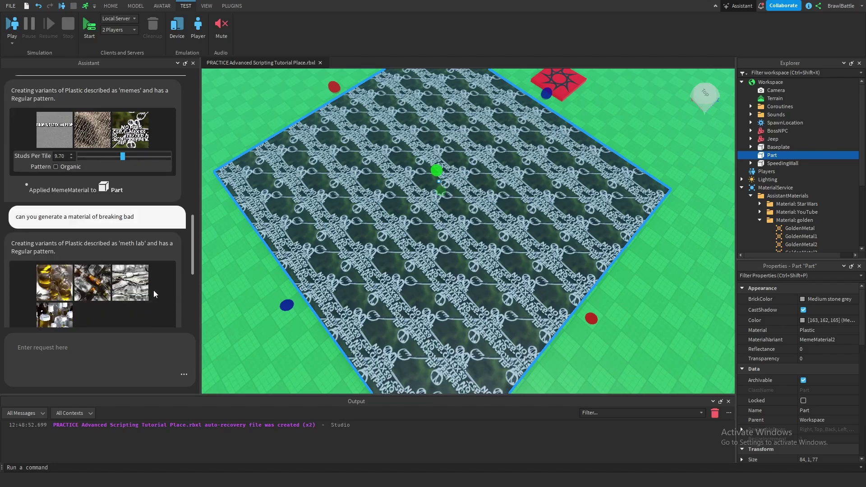
pyautogui.scroll(-1, 146, 301)
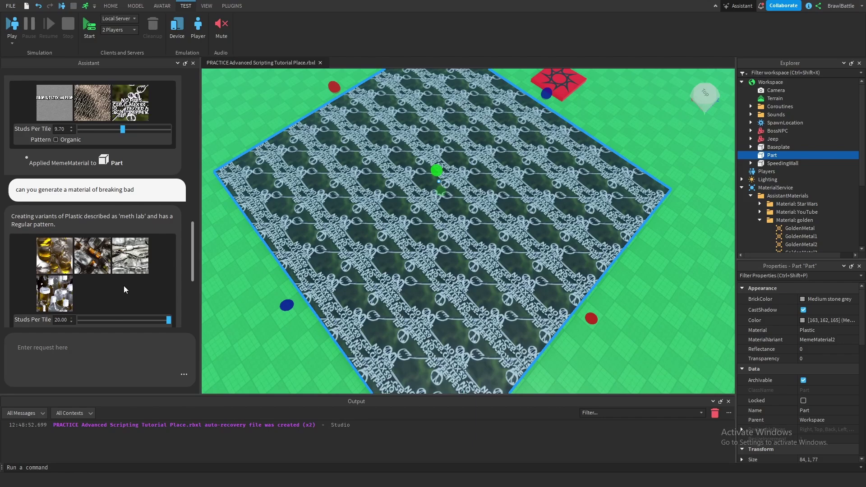
# Move the camera closer to the floor and turn it slightly
pyautogui.press('w')
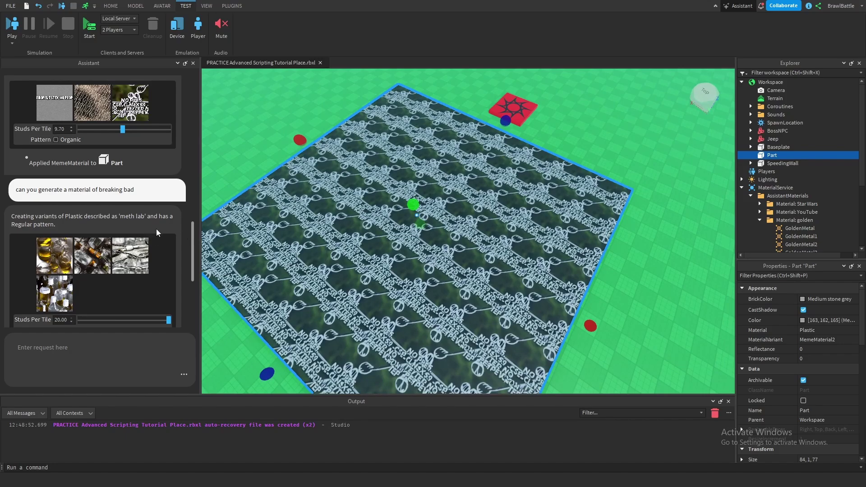
pyautogui.moveTo(325, 271); pyautogui.dragTo(326, 269, button='right')
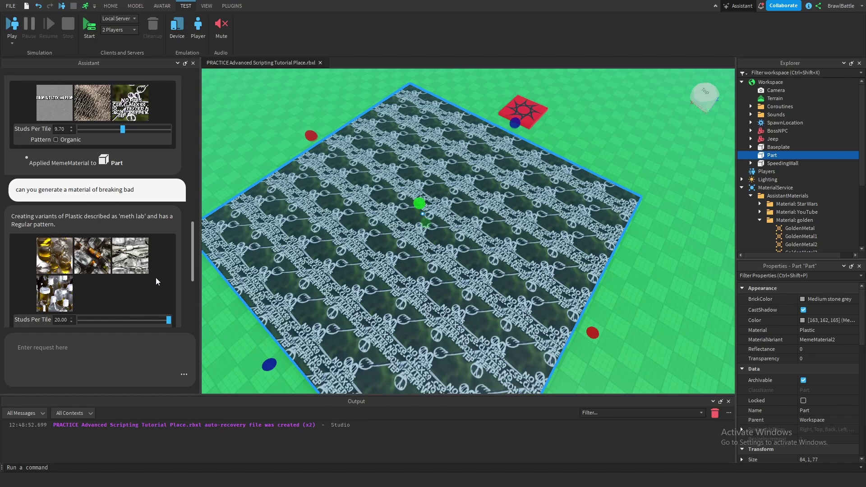
pyautogui.scroll(-1, 174, 271)
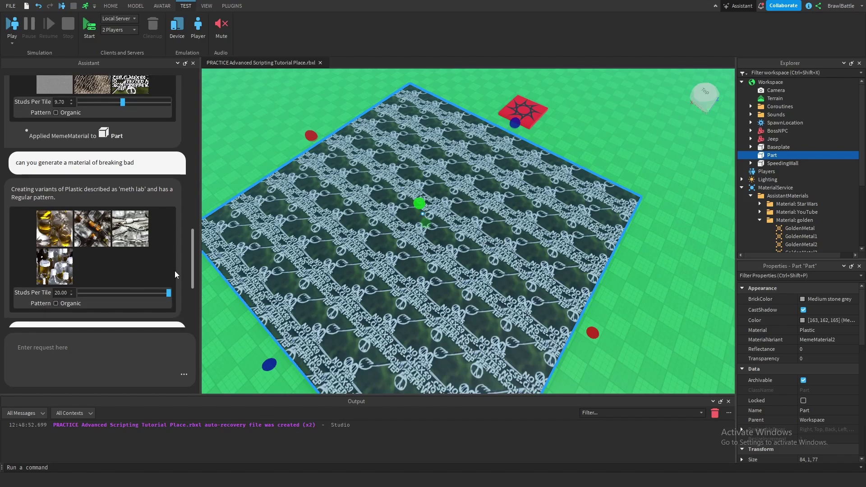
pyautogui.scroll(-1, 175, 271)
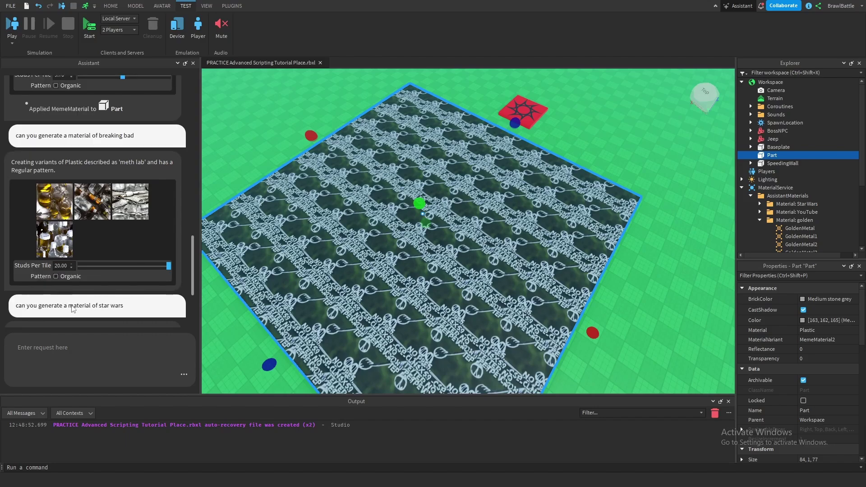
pyautogui.scroll(-2, 117, 312)
pyautogui.scroll(-1, 116, 311)
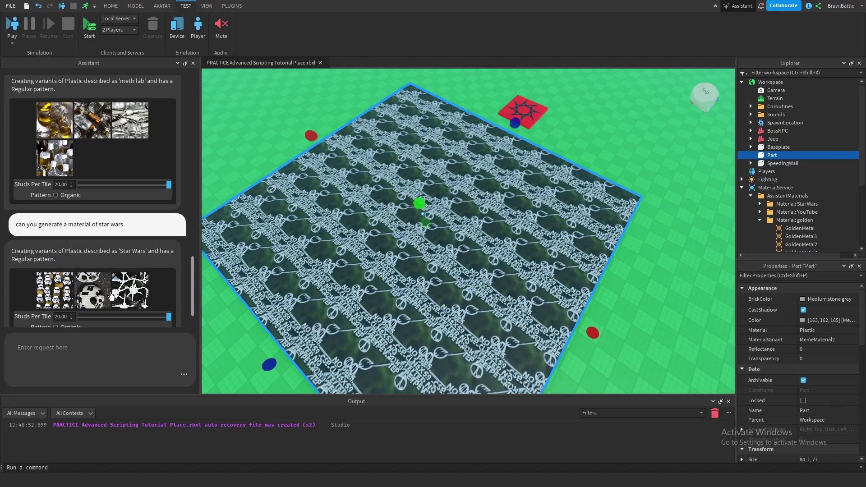
# Apply the first Star Wars variant, then switch to StarWarsMetal1's large stormtrooper-helmet texture
pyautogui.click(54, 297)
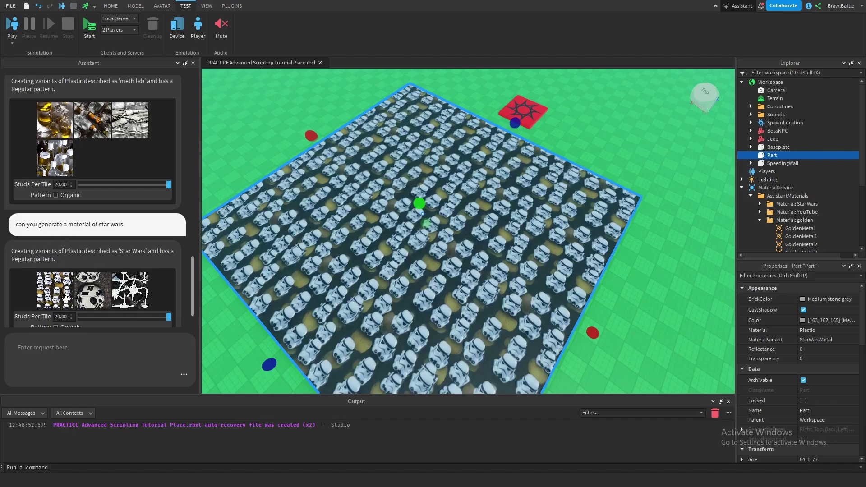
pyautogui.click(96, 298)
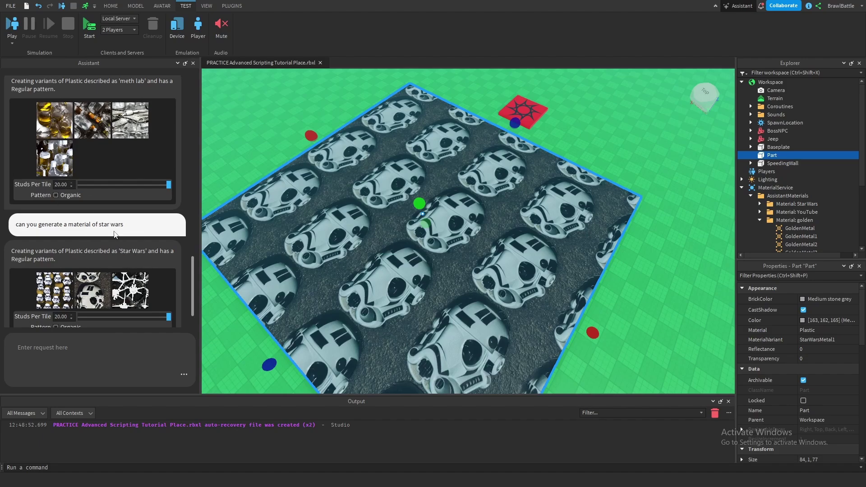
pyautogui.scroll(2, 99, 251)
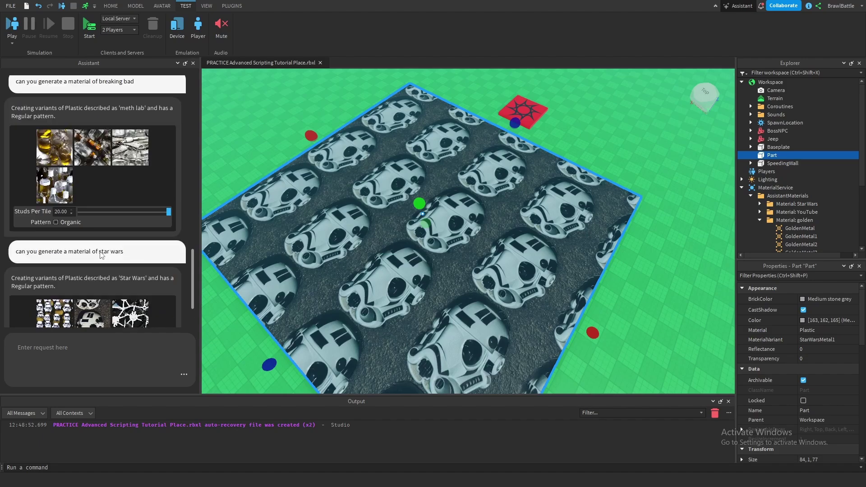
pyautogui.scroll(2, 100, 251)
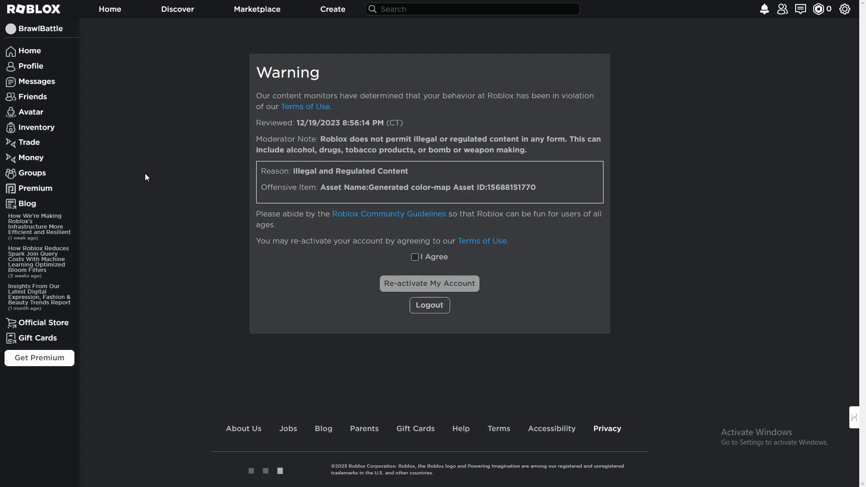
# Read the warning about Illegal and Regulated Content and tick I Agree
pyautogui.doubleClick(288, 72)
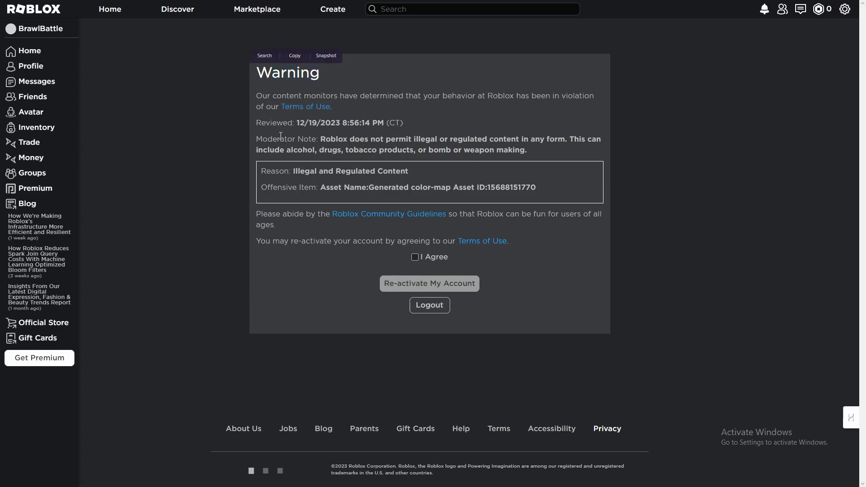
pyautogui.moveTo(321, 140); pyautogui.dragTo(440, 142)
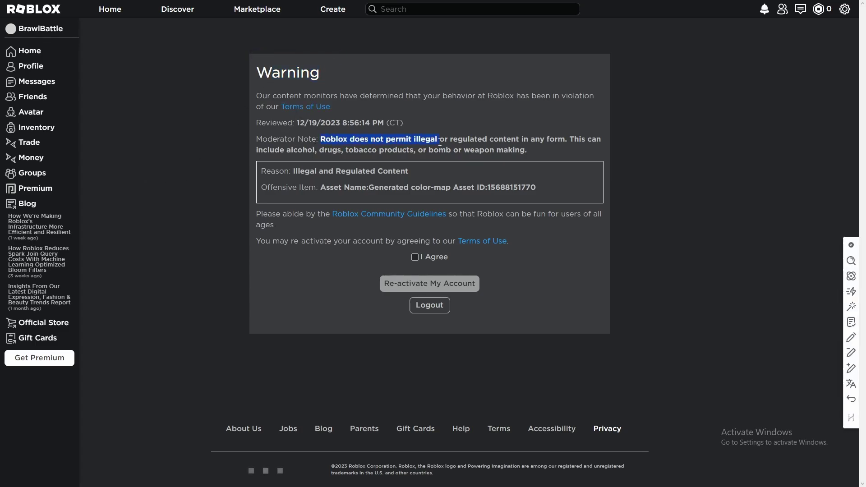
pyautogui.moveTo(441, 142)
pyautogui.mouseDown()
pyautogui.moveTo(526, 146)
pyautogui.moveTo(309, 155)
pyautogui.moveTo(520, 156)
pyautogui.mouseUp()
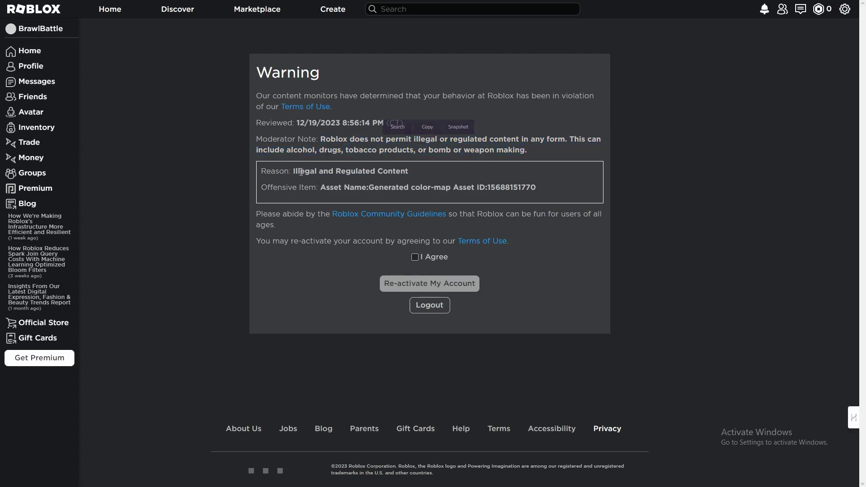
pyautogui.moveTo(291, 172); pyautogui.dragTo(410, 171)
pyautogui.click(213, 206)
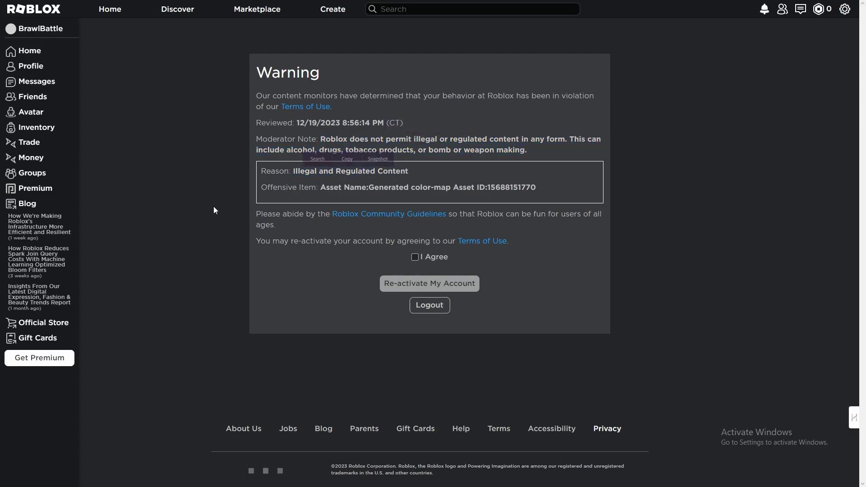
pyautogui.moveTo(318, 123); pyautogui.dragTo(258, 68)
pyautogui.click(195, 148)
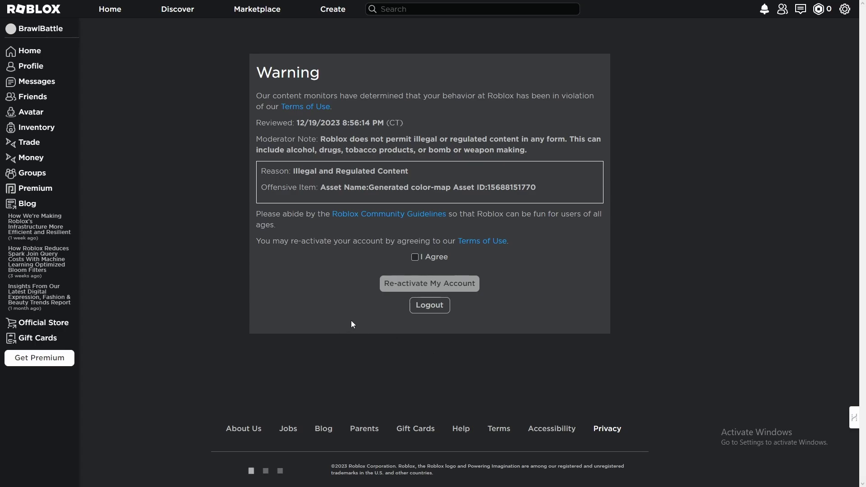
pyautogui.click(415, 257)
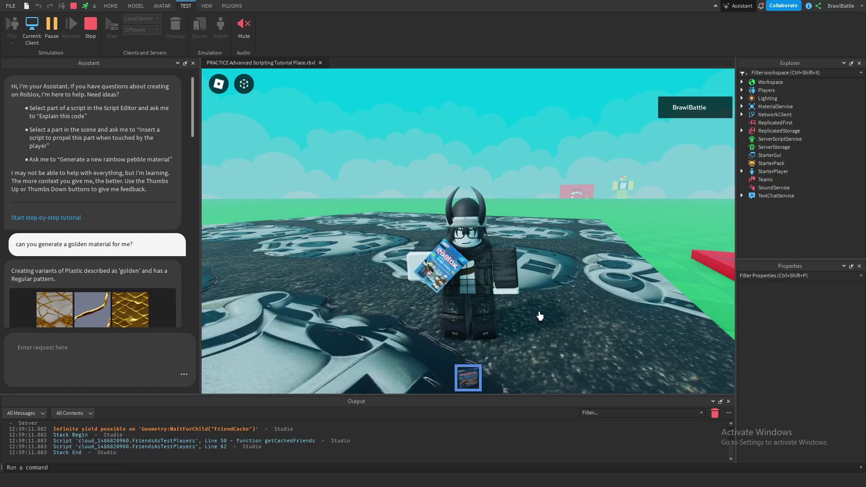
pyautogui.scroll(2, 540, 316)
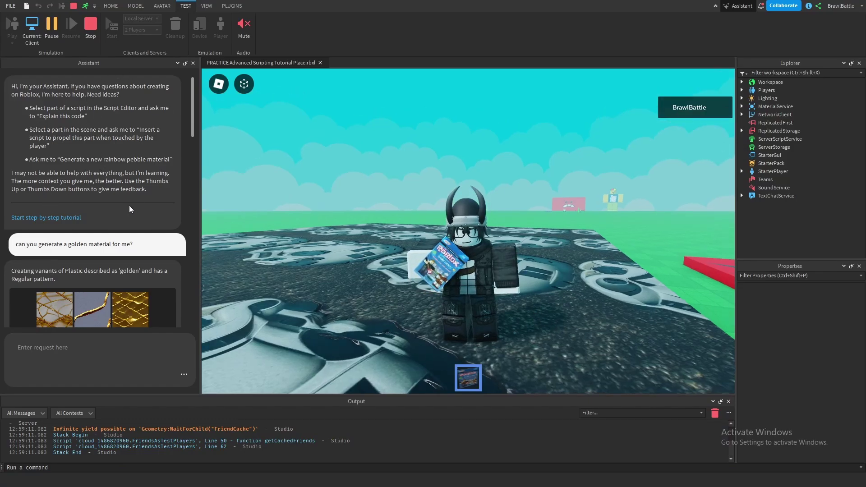
# Orbit the camera and walk the avatar across the stormtrooper-helmet floor
pyautogui.moveTo(294, 207); pyautogui.dragTo(95, 208, button='right')
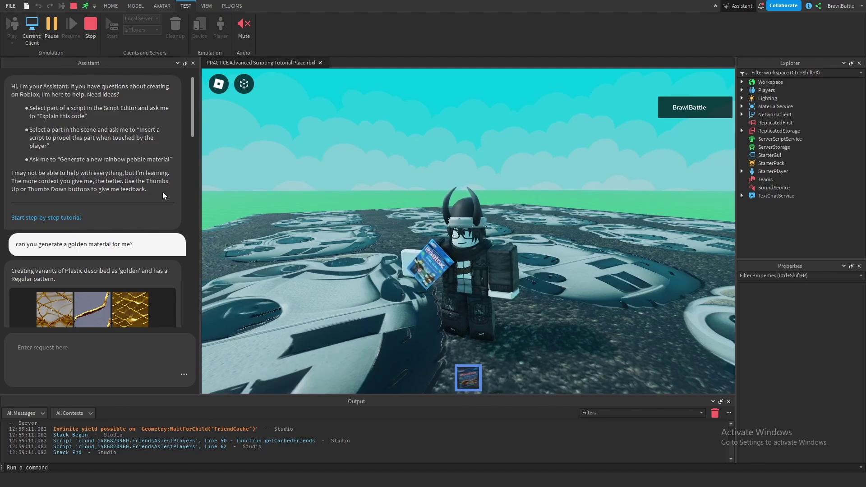
pyautogui.press('s')
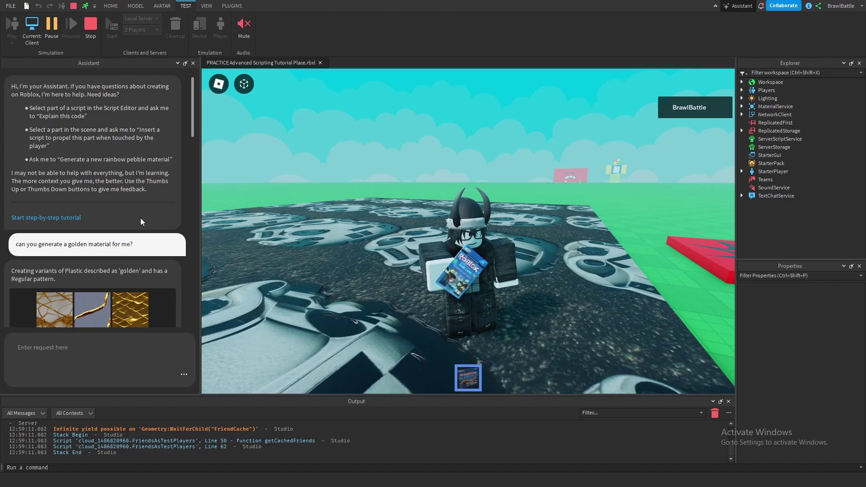
pyautogui.press(',')
pyautogui.scroll(-1, 117, 181)
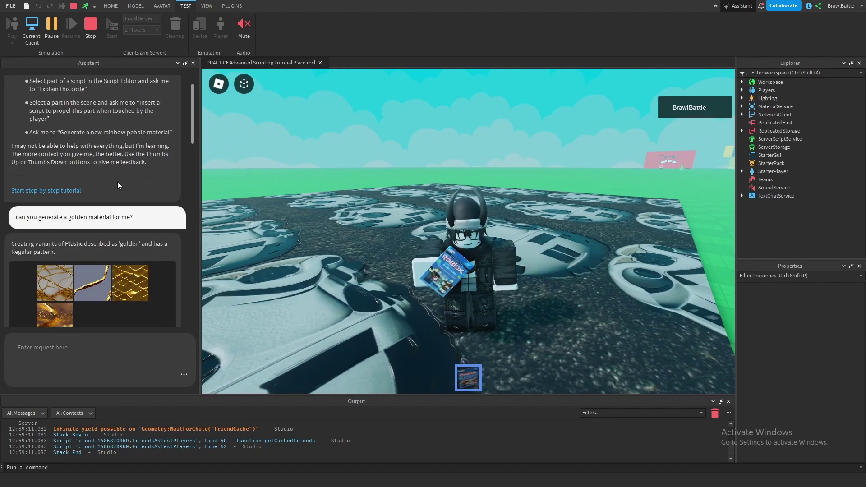
pyautogui.scroll(-1, 97, 143)
pyautogui.scroll(-1, 97, 143)
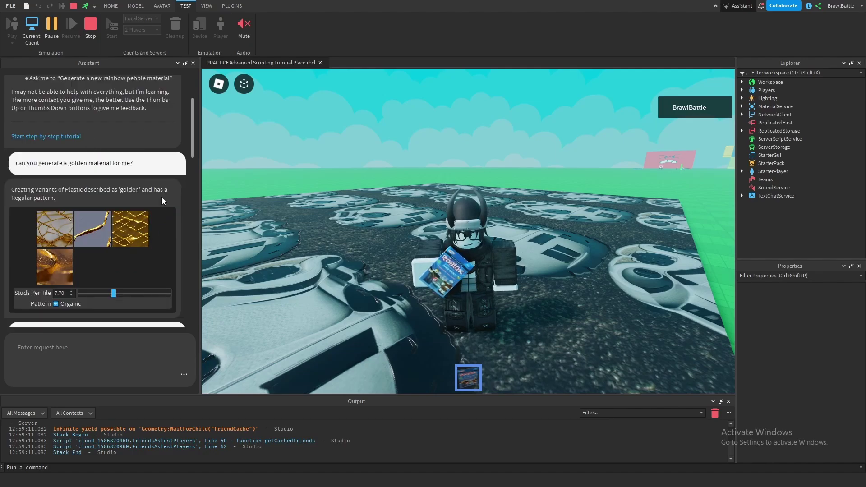
pyautogui.scroll(-8, 158, 225)
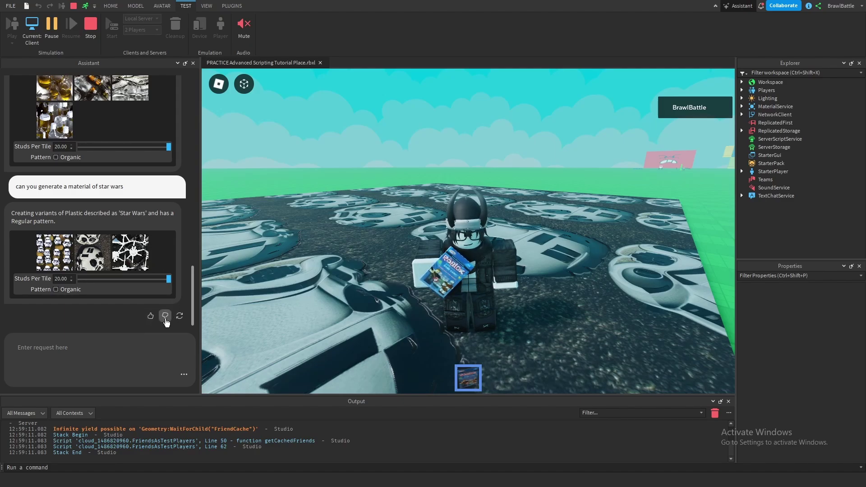
# Give the Assistant's Star Wars material reply a thumbs-down
pyautogui.click(165, 316)
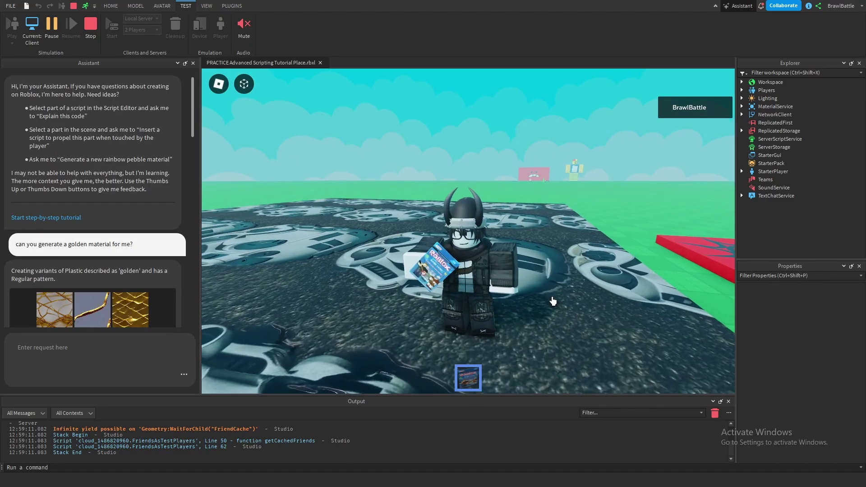
pyautogui.press('s')
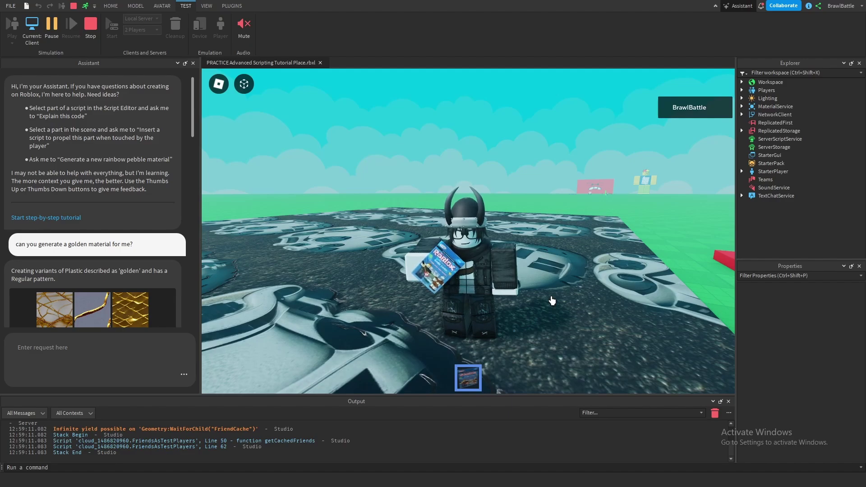
pyautogui.moveTo(551, 301); pyautogui.dragTo(555, 303, button='right')
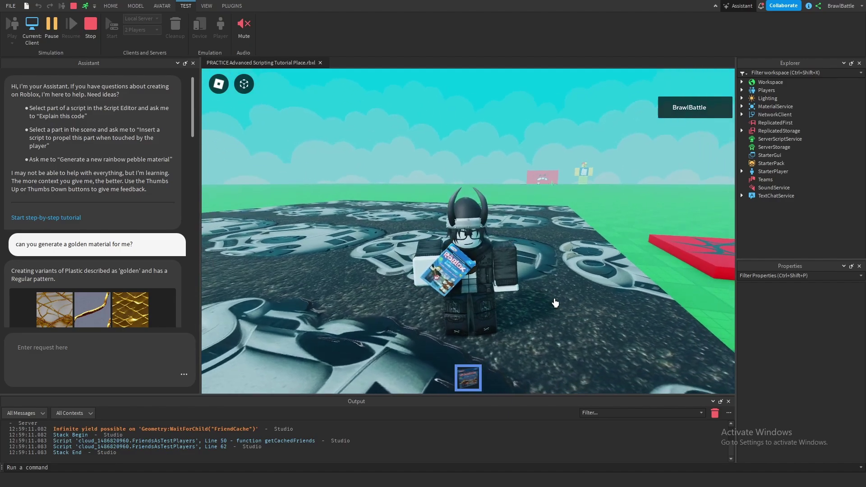